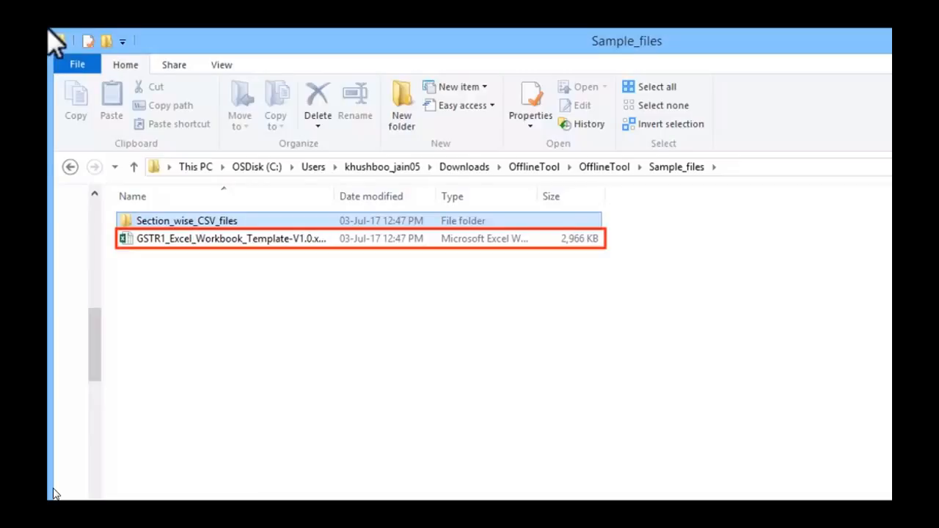
Step: Open GSTR1_Excel_Workbook_Template-V1.0.xlsx in Excel on its Help Instruction sheet
double_click(433, 238)
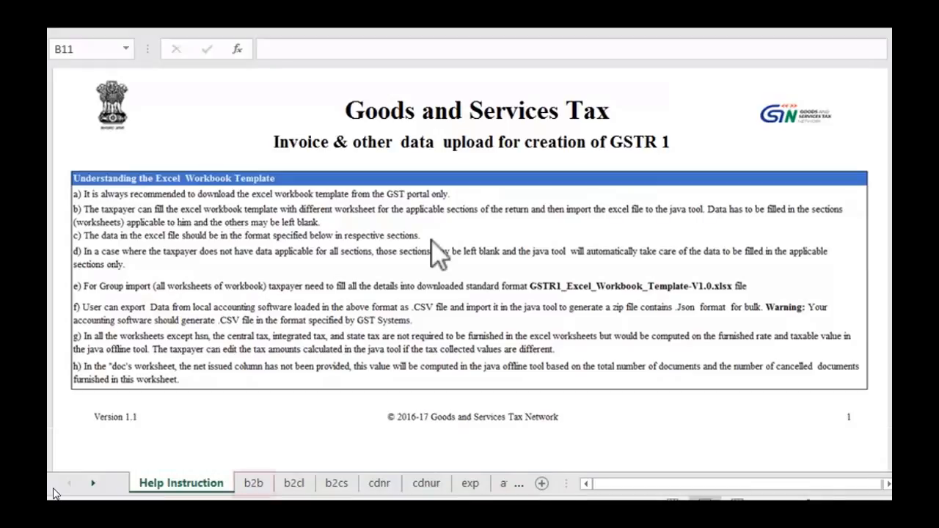
Step: Page through the b2b, b2cl, b2cs, cdnr, cdnur, exp, at, atadj, exemp, hsn and docs sheets
click(255, 483)
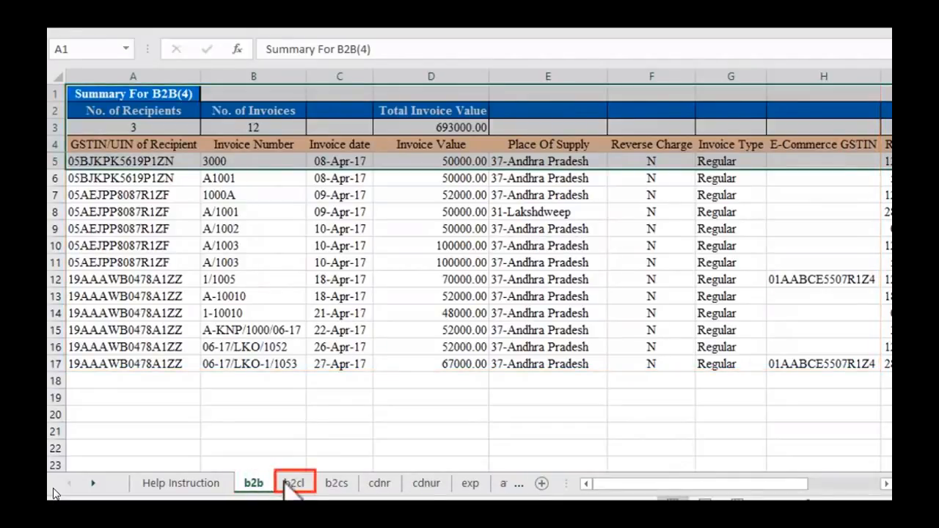
click(292, 484)
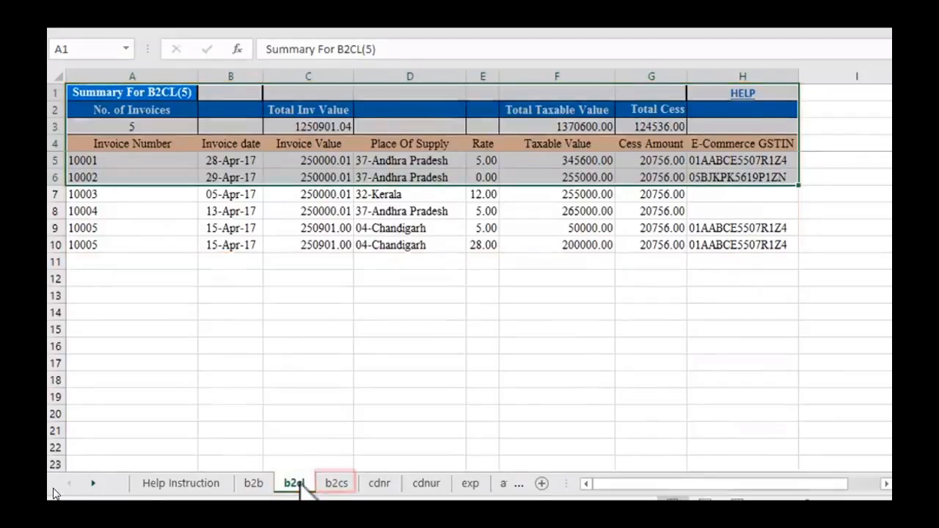
click(342, 486)
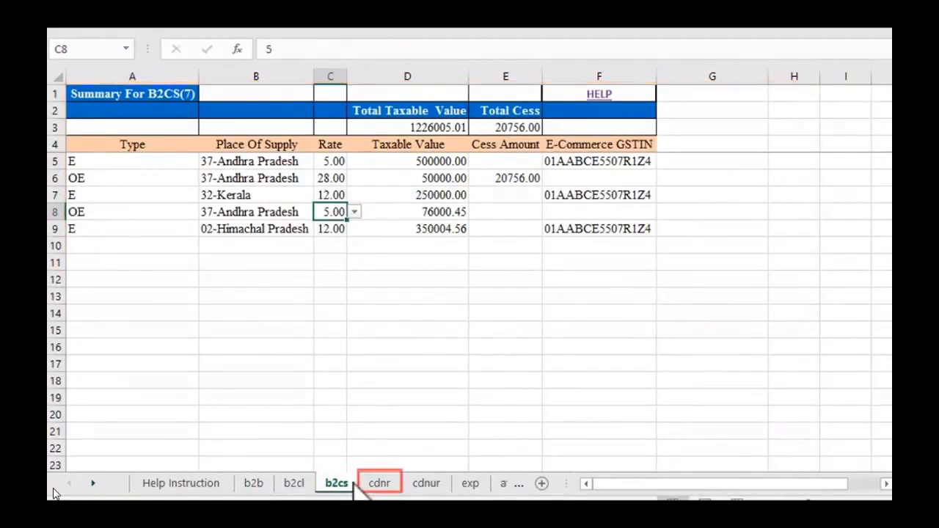
click(382, 487)
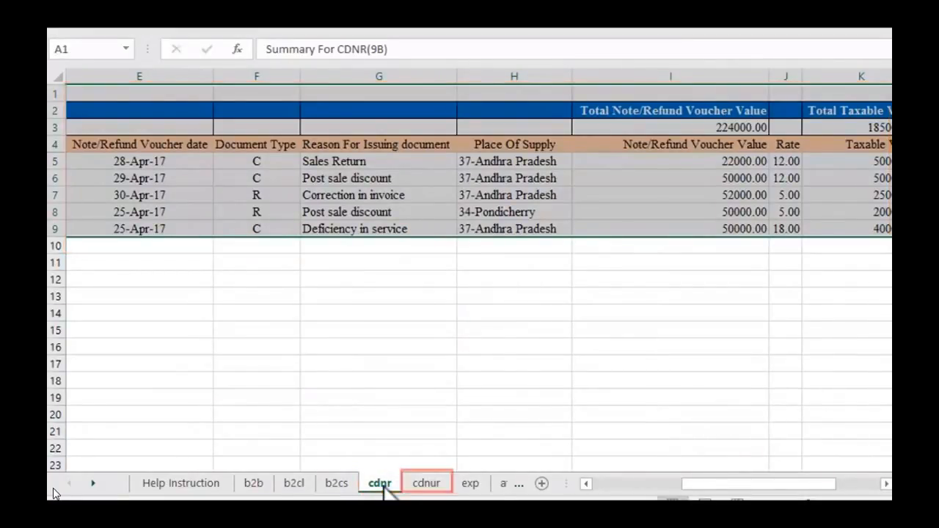
click(424, 485)
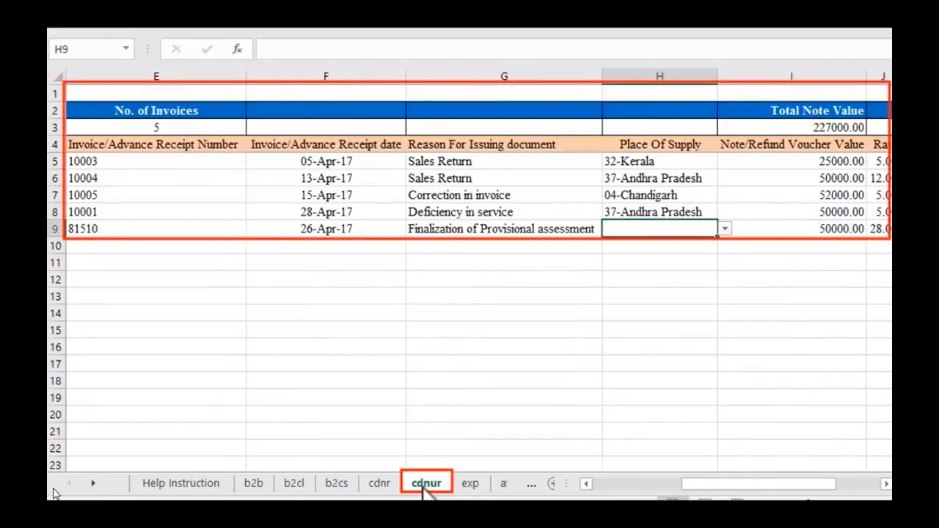
click(468, 487)
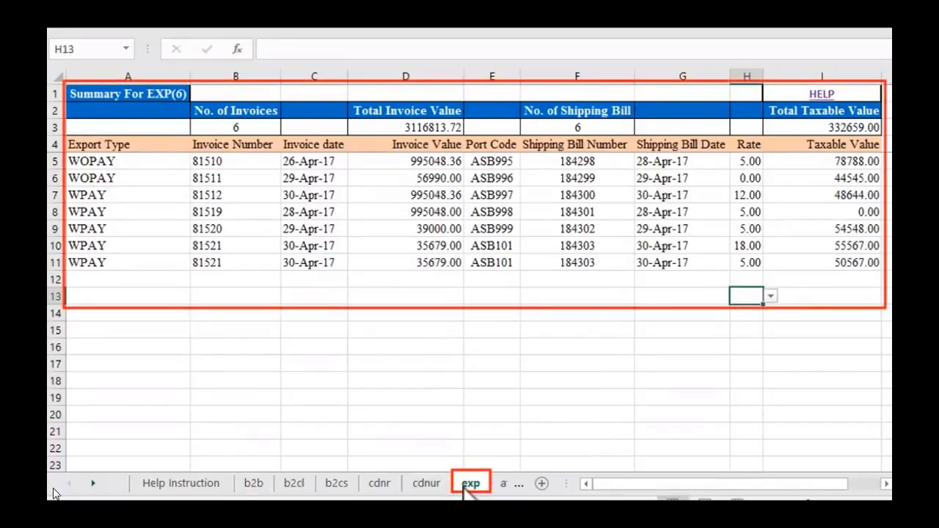
click(505, 487)
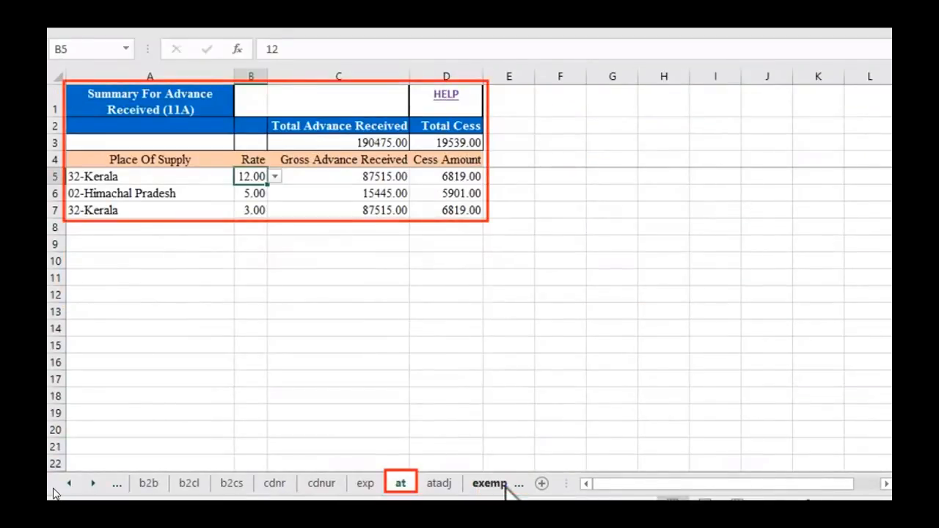
click(442, 489)
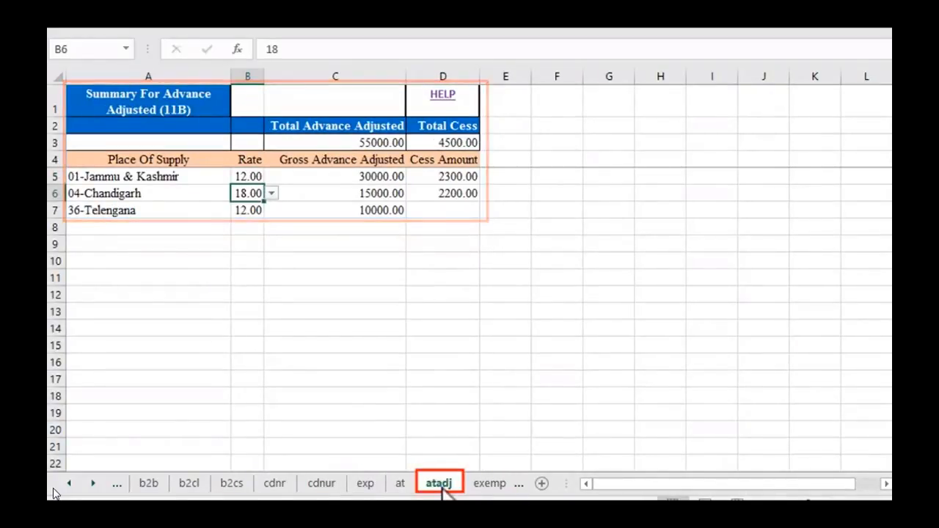
click(486, 484)
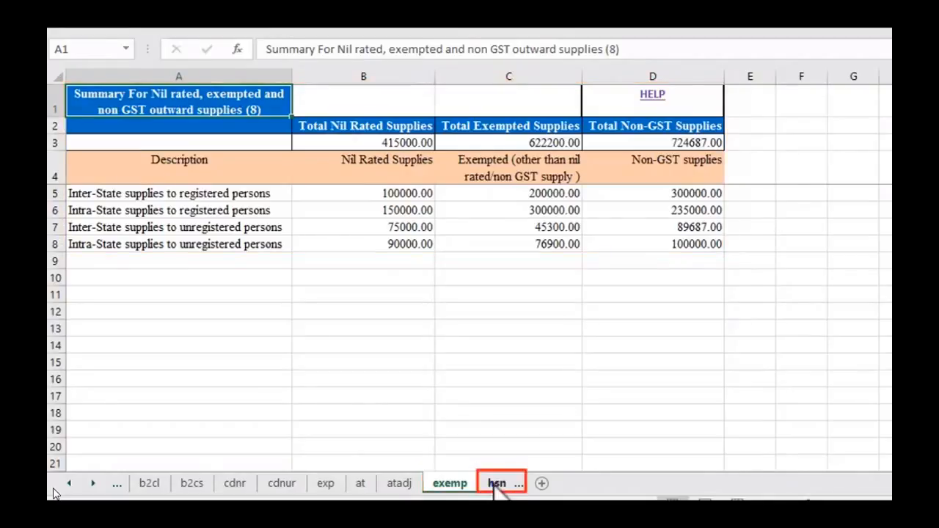
click(496, 486)
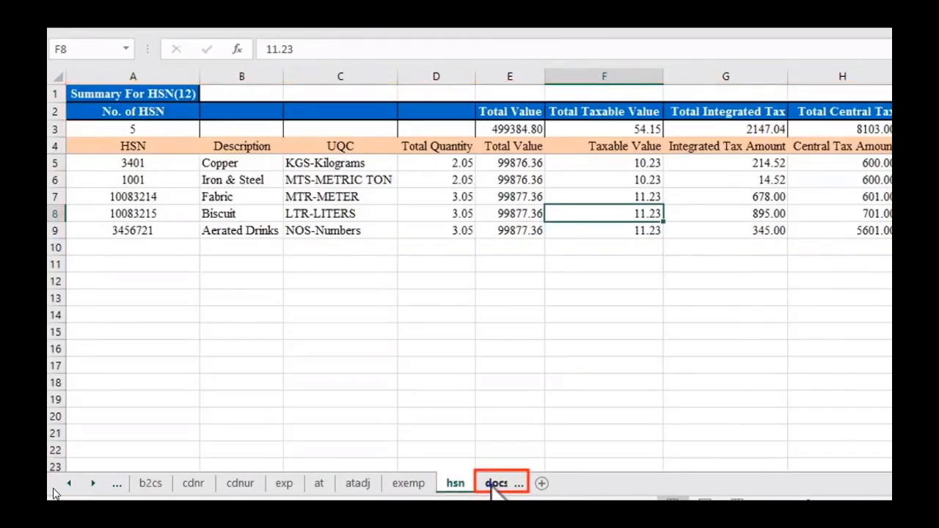
click(496, 486)
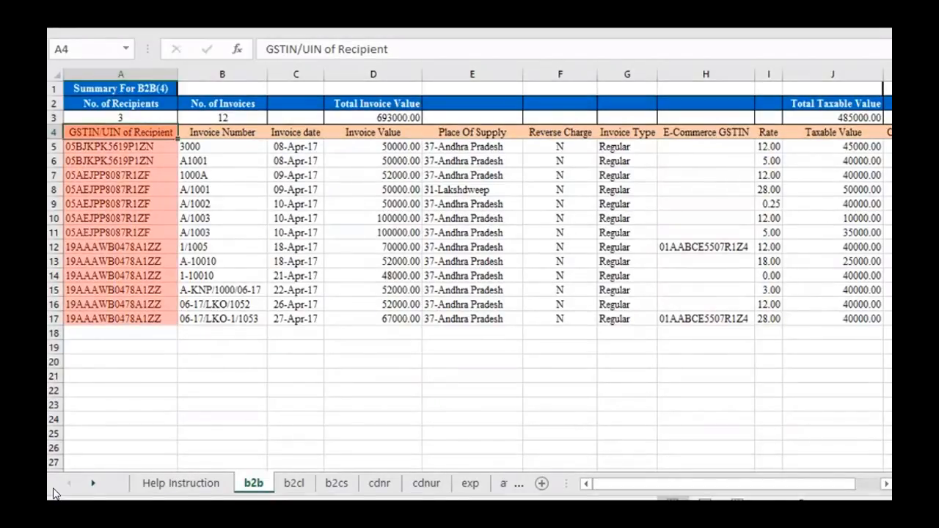
key(Right)
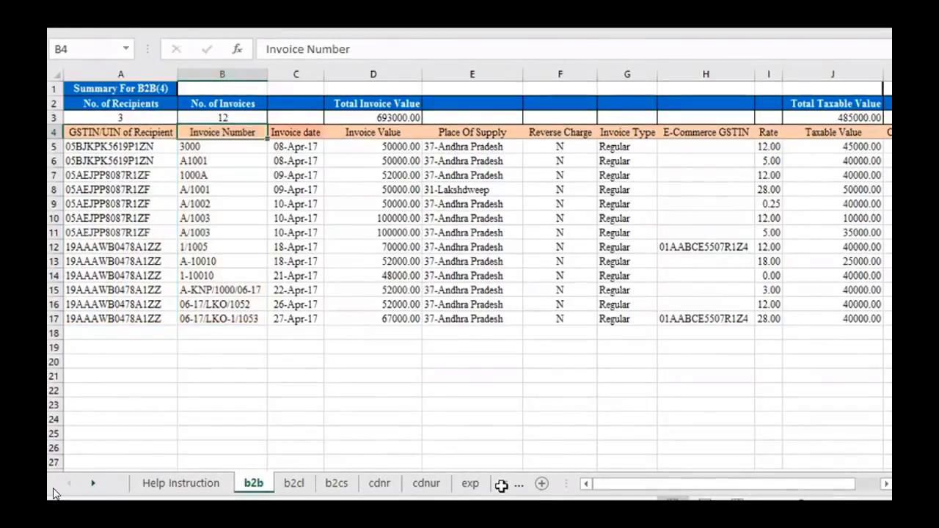
key(Right)
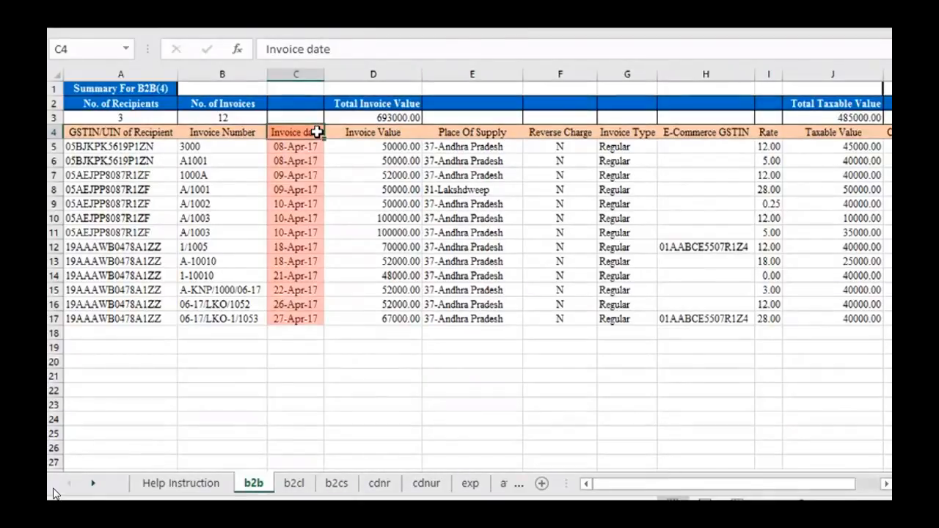
click(413, 132)
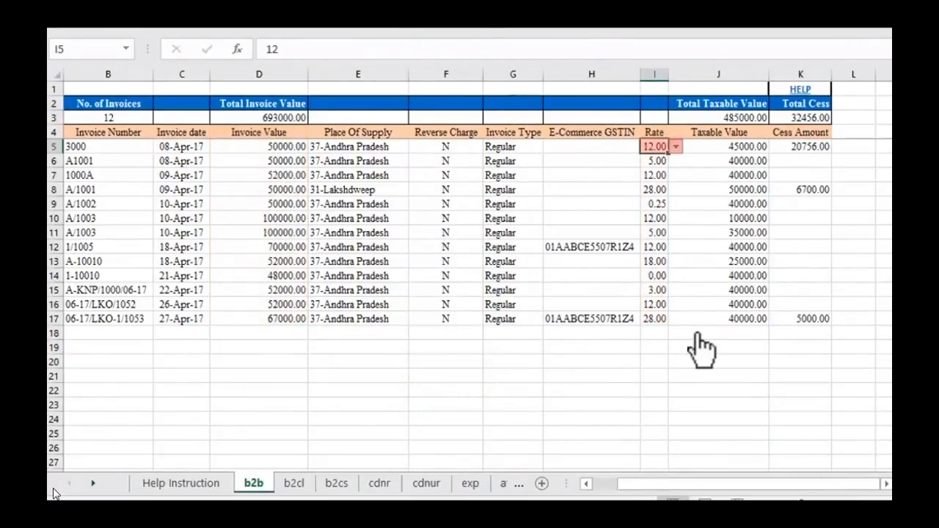
click(675, 146)
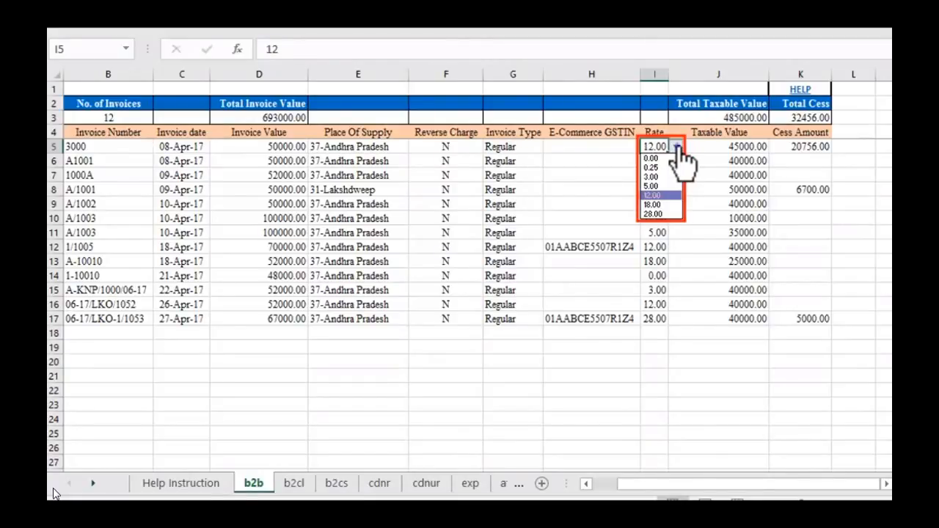
click(676, 146)
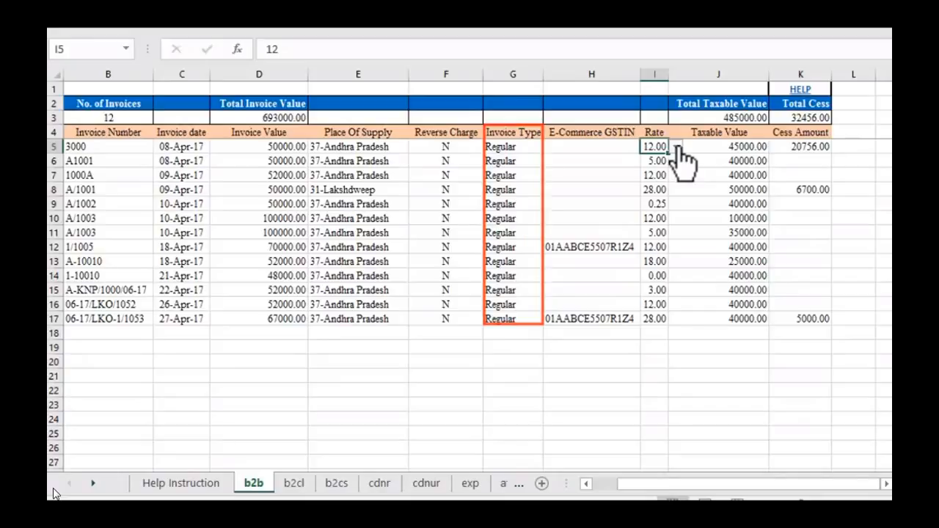
click(378, 148)
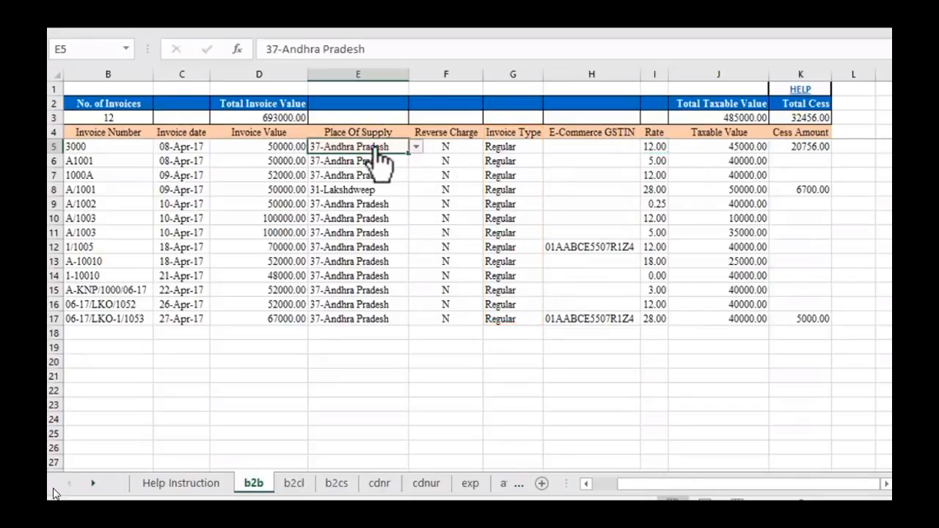
click(415, 147)
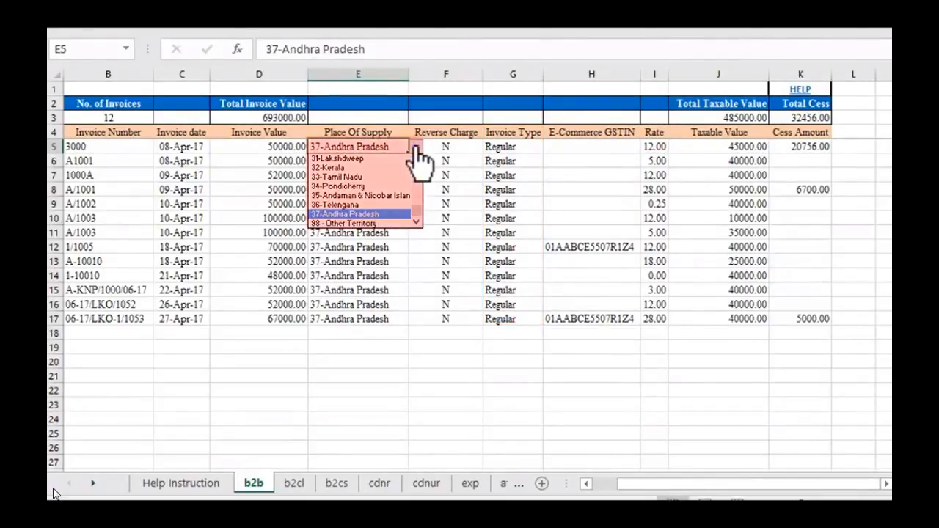
click(416, 148)
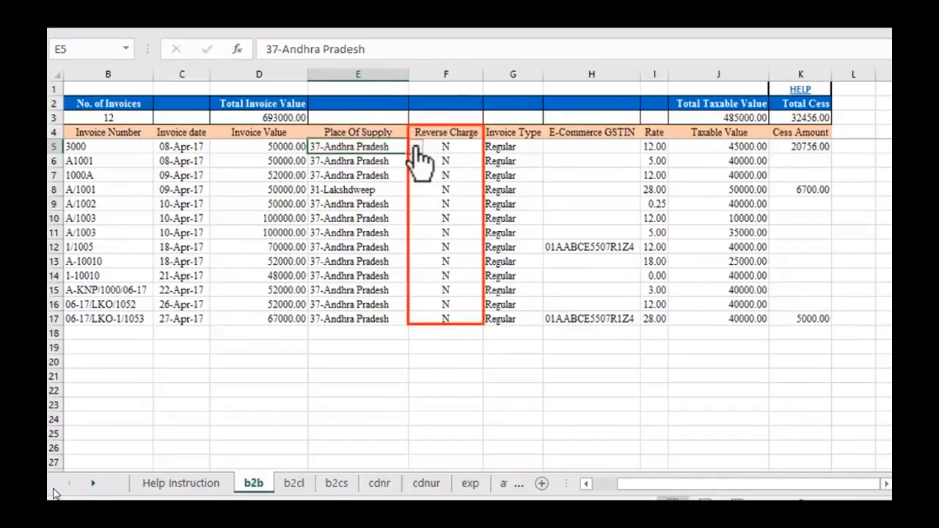
click(464, 147)
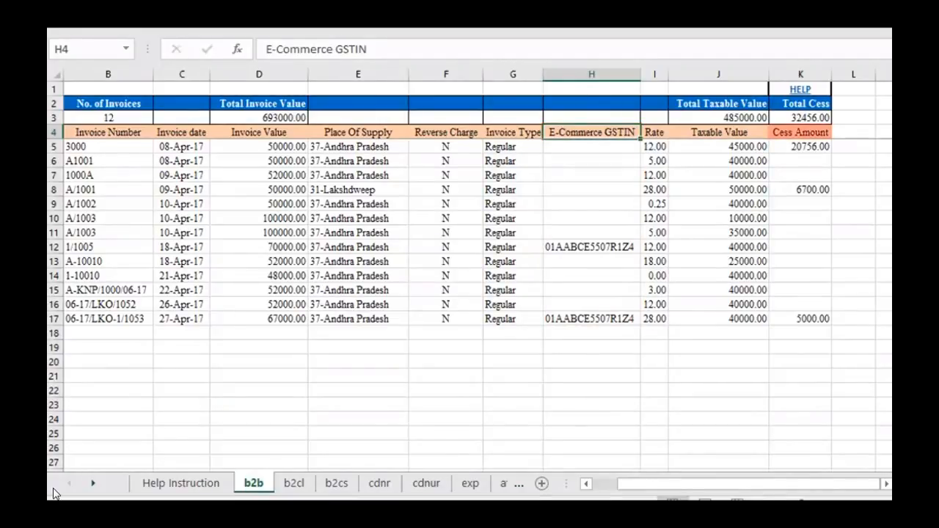
Step: Move to the Cess Amount column on the b2b sheet
key(Right)
key(Right)
key(Right)
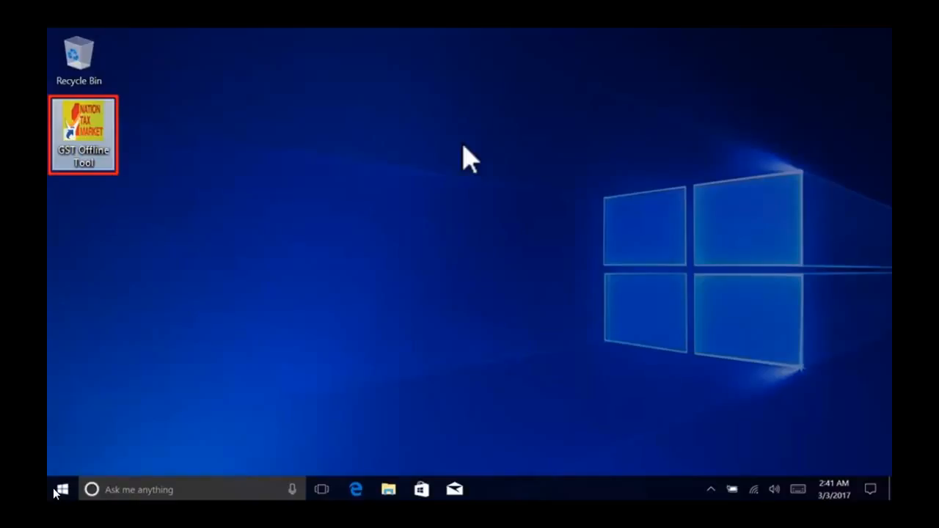
Step: Launch the GST Offline Tool and start a new GSTR1 return with the supplier's GSTIN
double_click(94, 163)
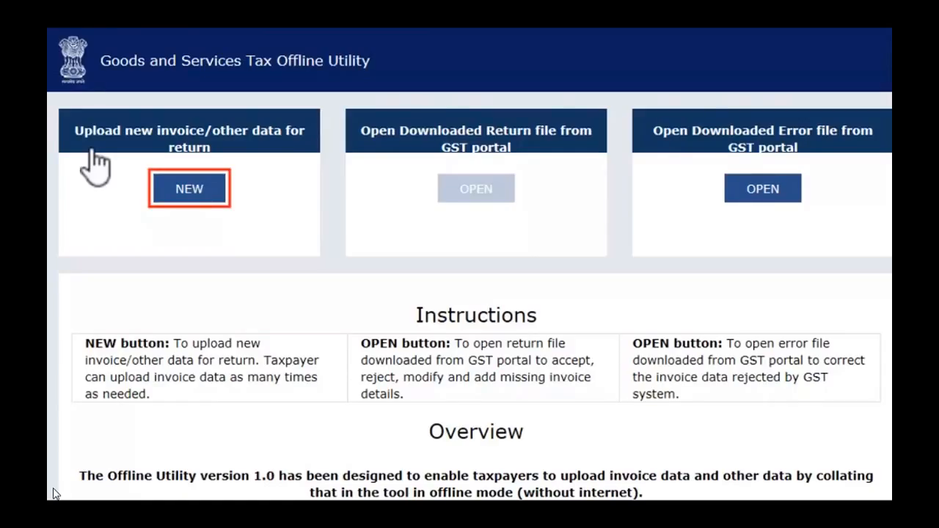
click(182, 193)
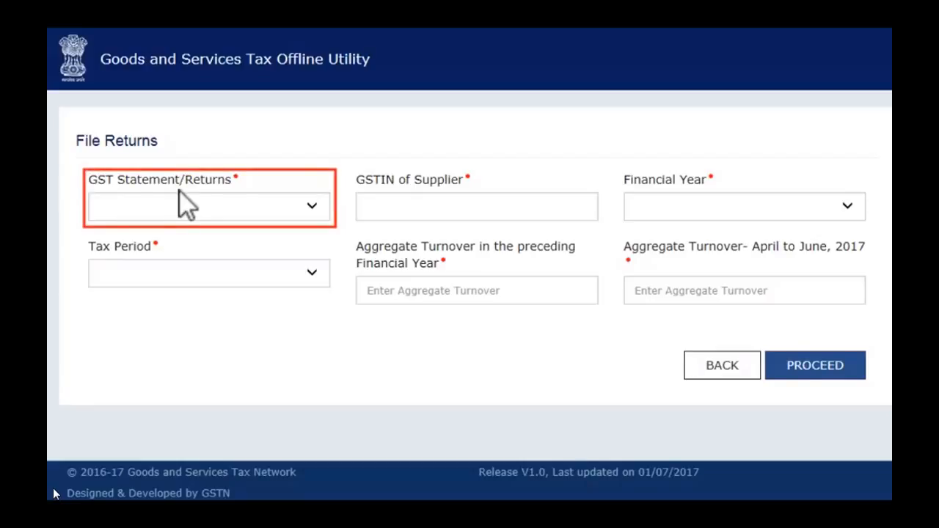
click(314, 215)
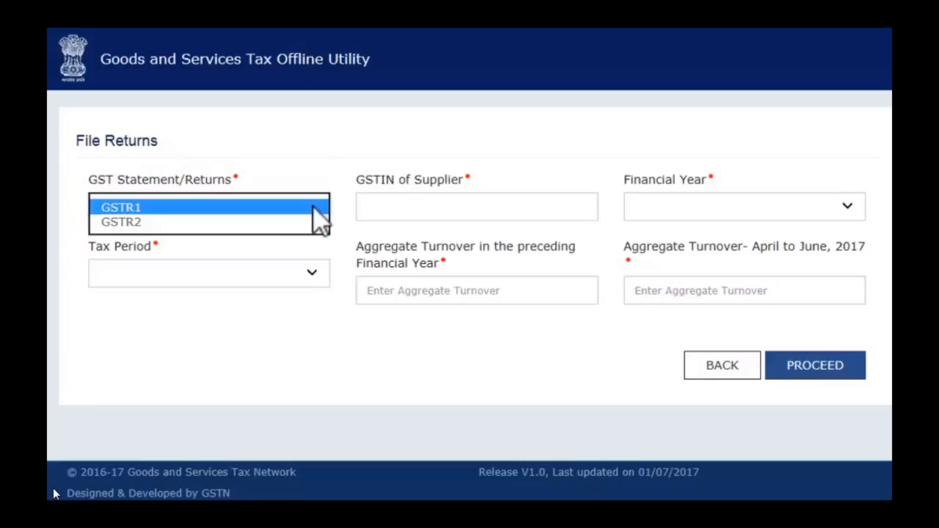
click(282, 210)
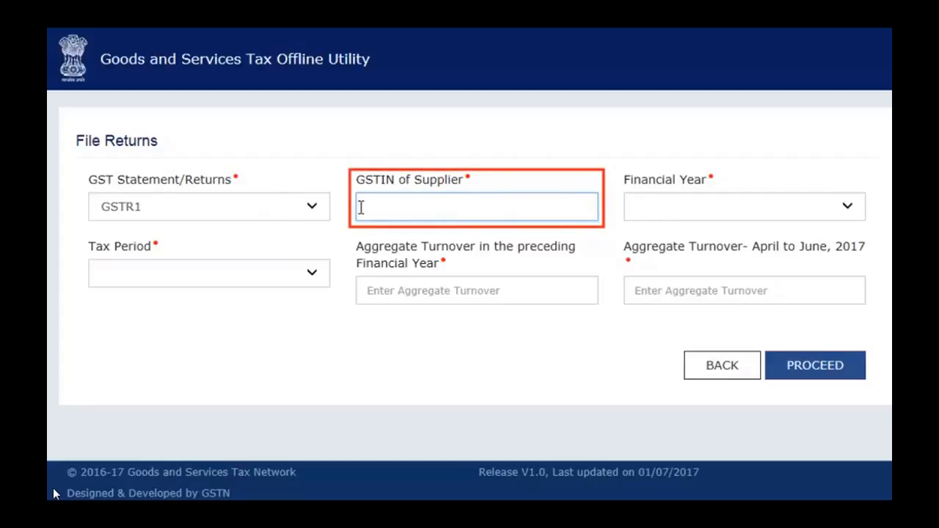
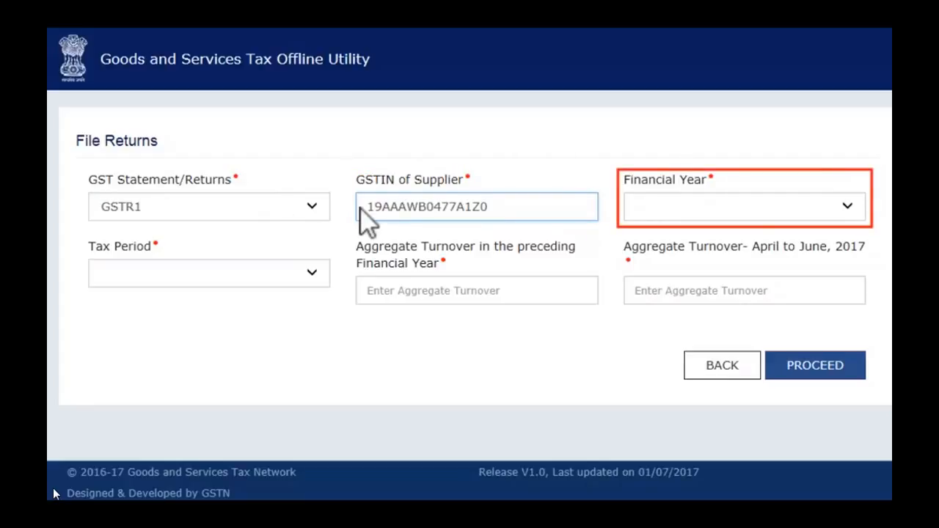
Step: Set period 2017-18 April with turnovers 70000000 (last year) and 6000000 (April–June)
click(847, 208)
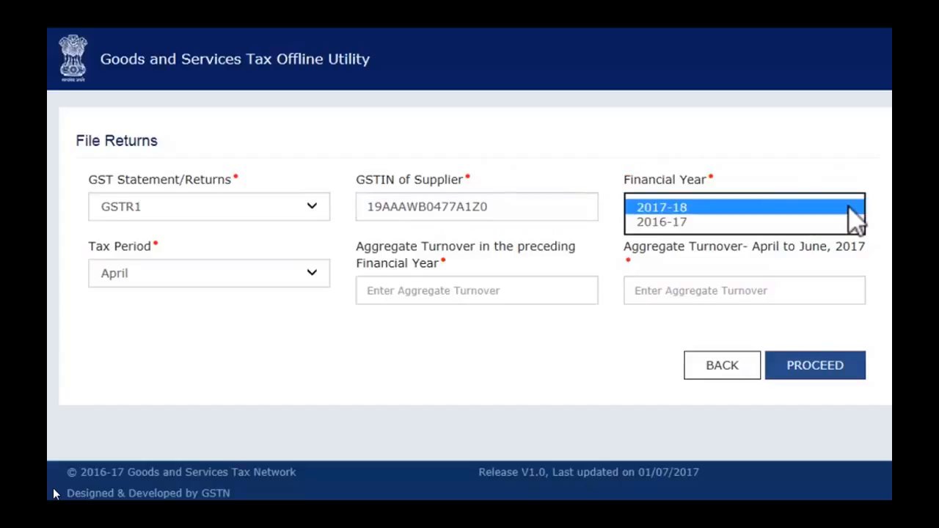
click(815, 208)
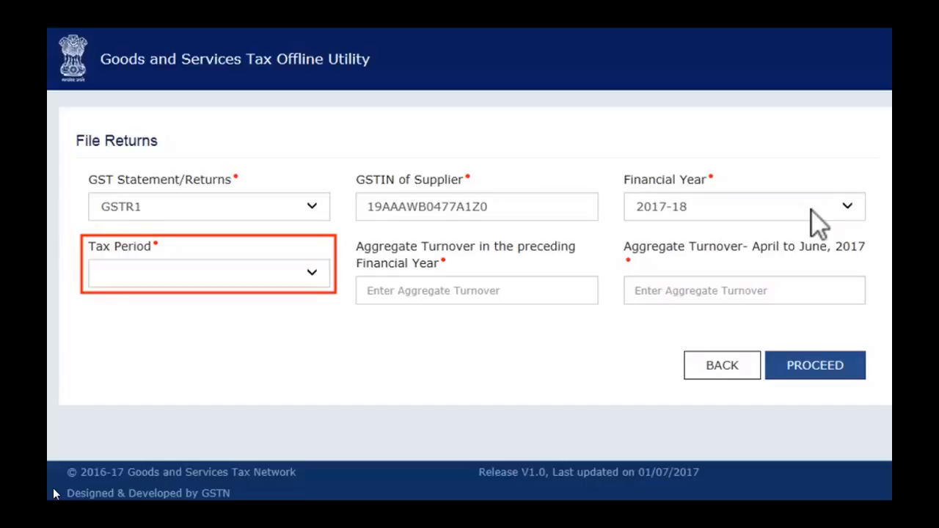
click(311, 273)
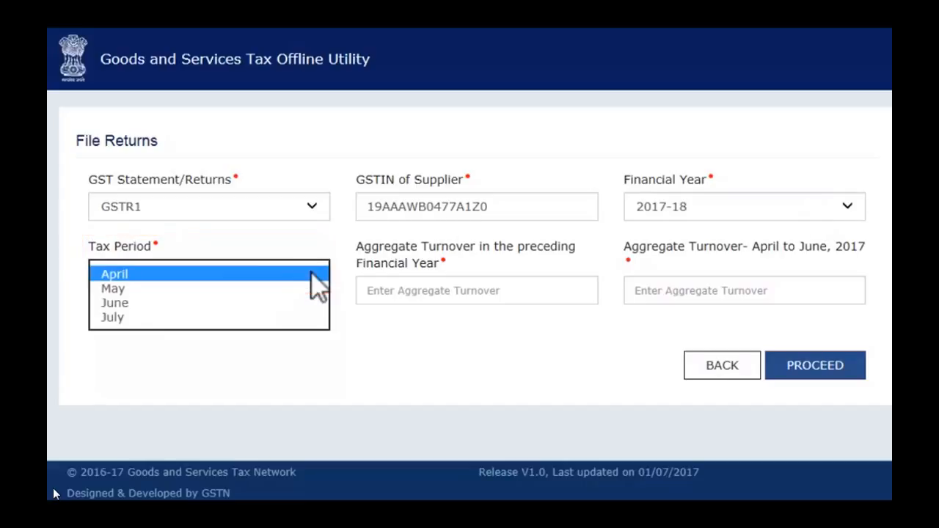
click(234, 272)
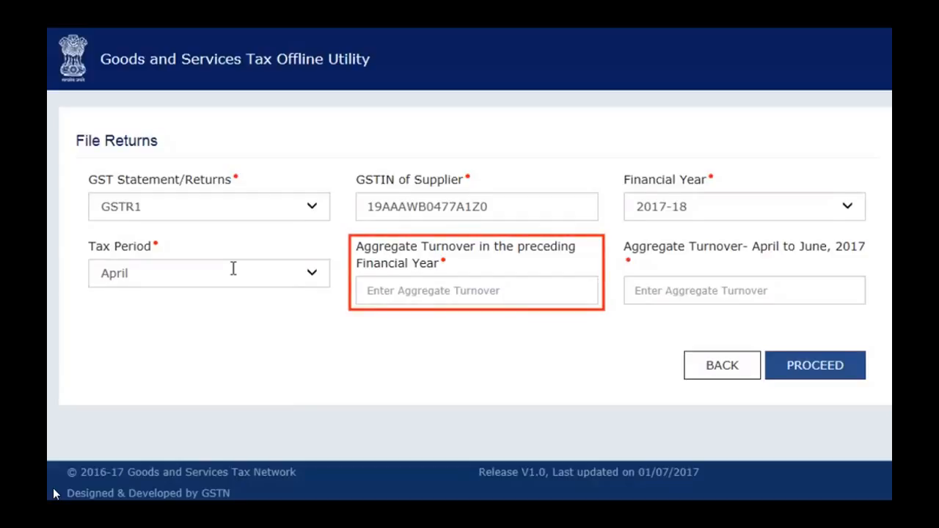
click(360, 291)
text(70000000)
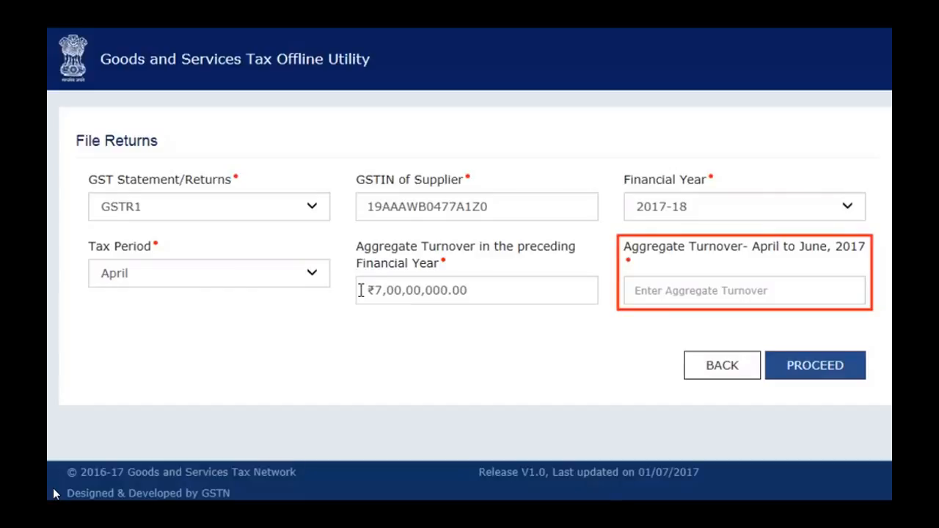
click(627, 290)
text(6000000)
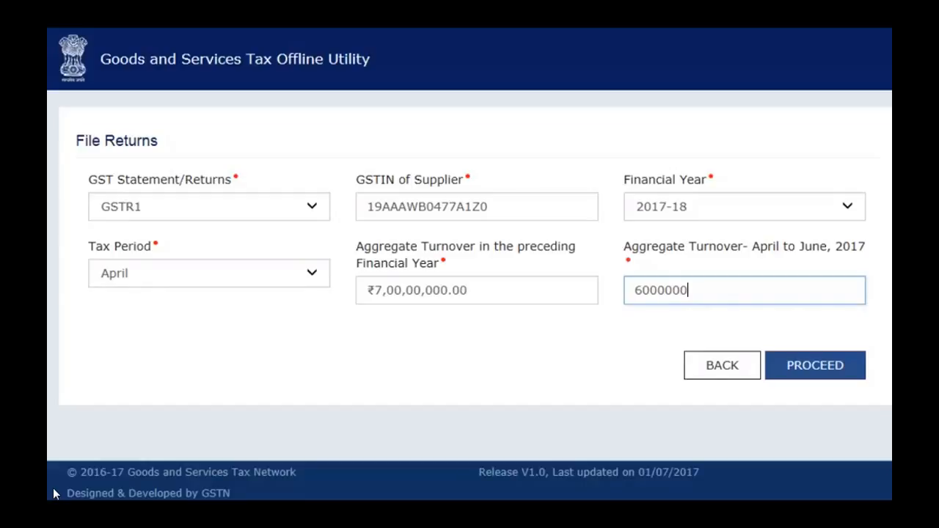
key(Tab)
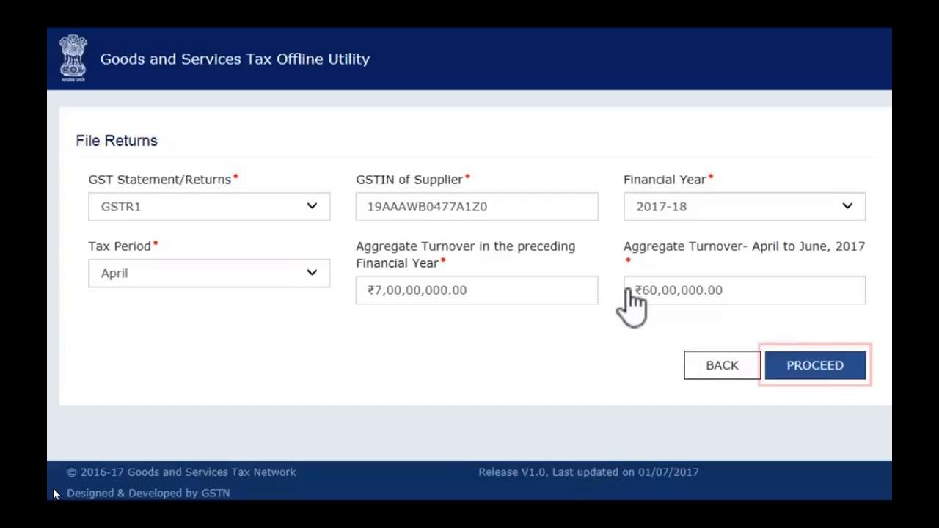
Step: Proceed and import the GSTR1 Excel template workbook, confirming the data save
click(815, 366)
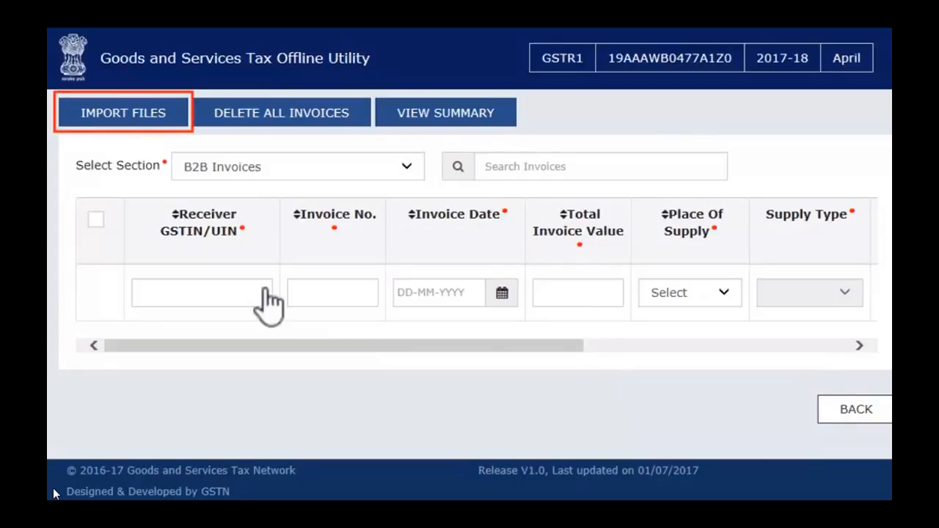
click(125, 118)
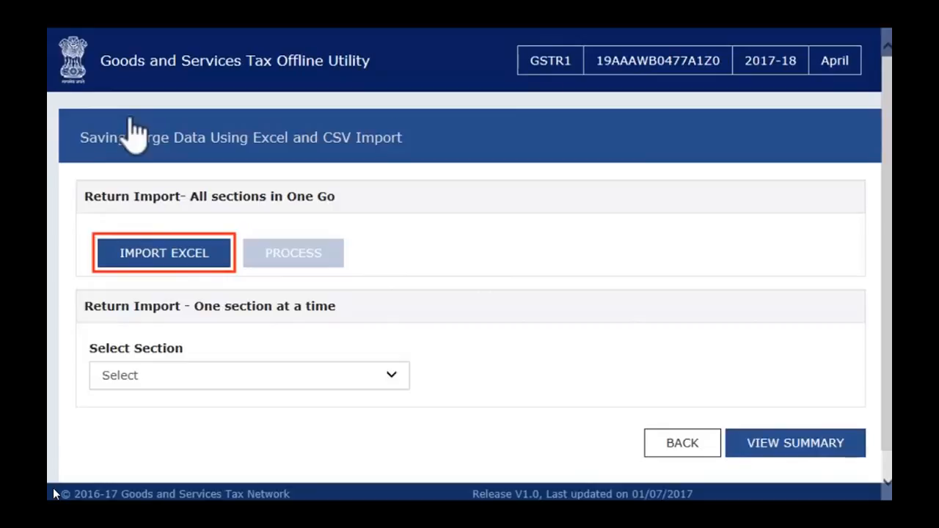
click(171, 270)
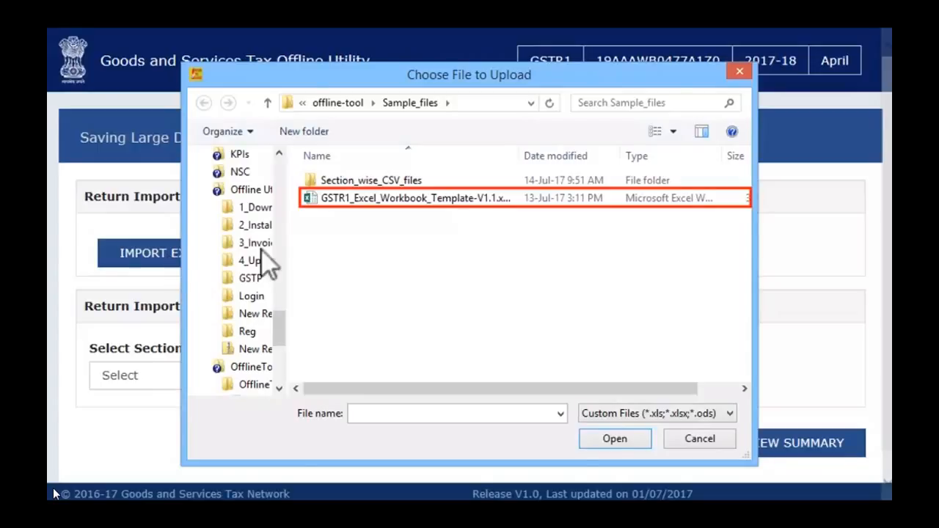
click(336, 198)
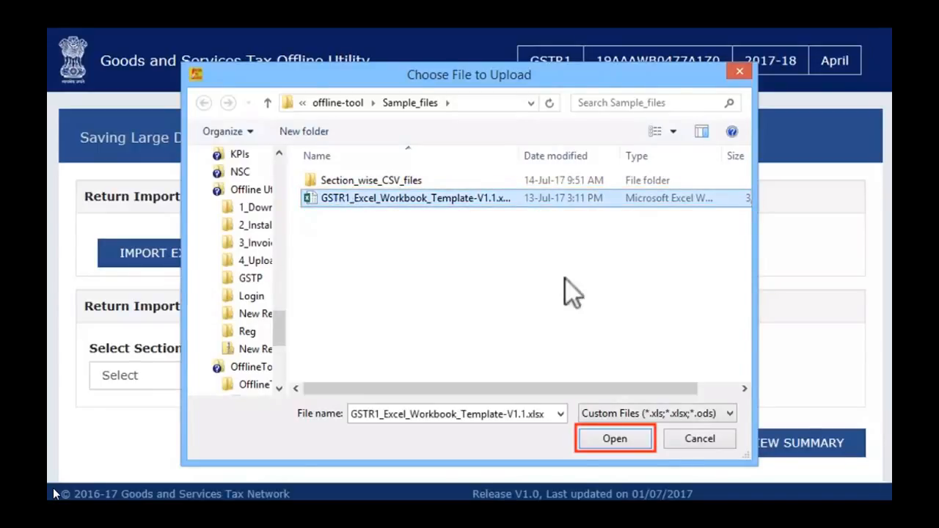
click(617, 440)
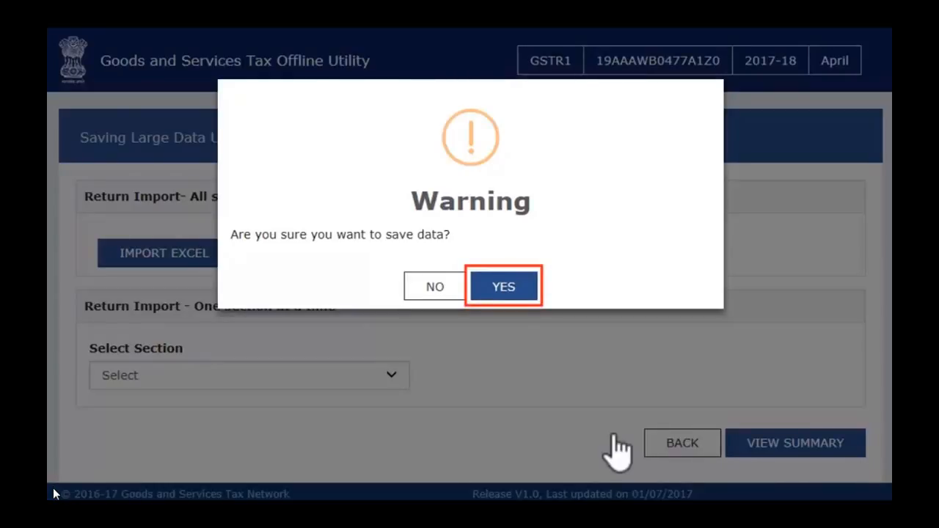
click(503, 292)
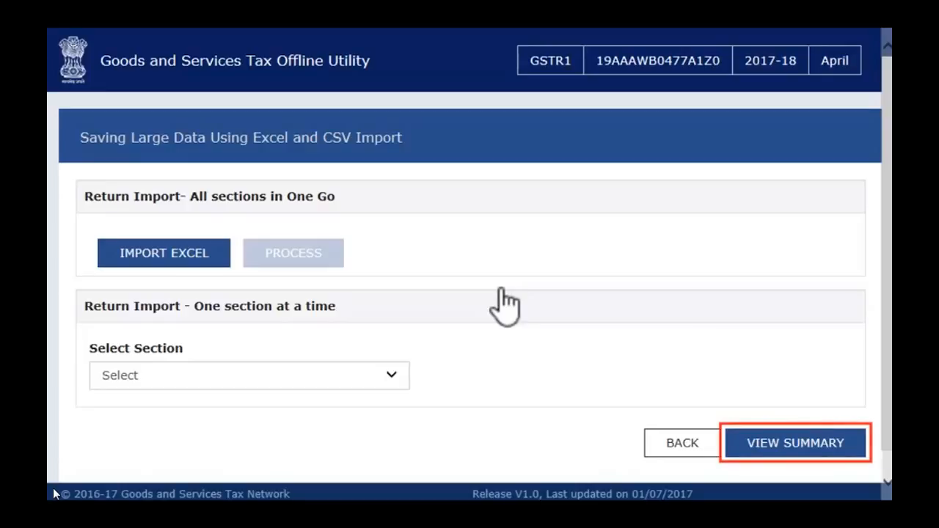
Step: View the return summary and open the B2B Invoices list
click(784, 443)
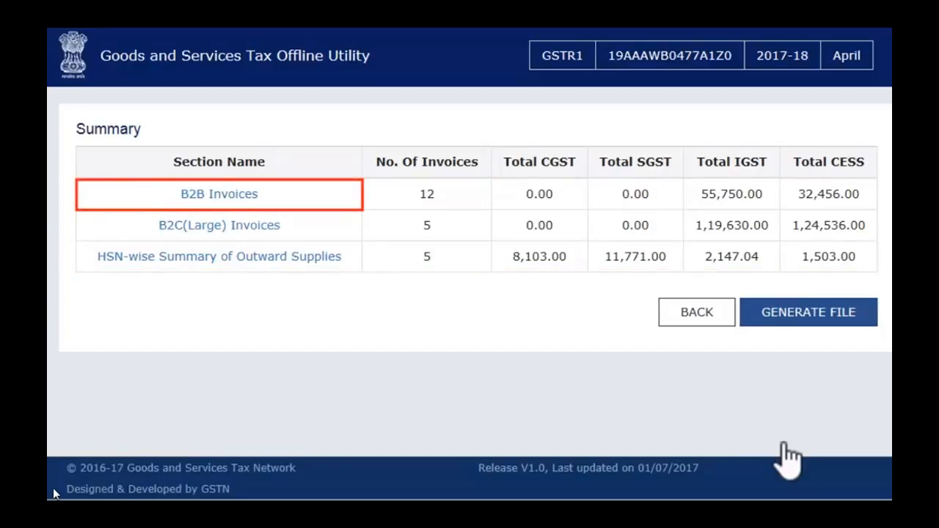
click(220, 195)
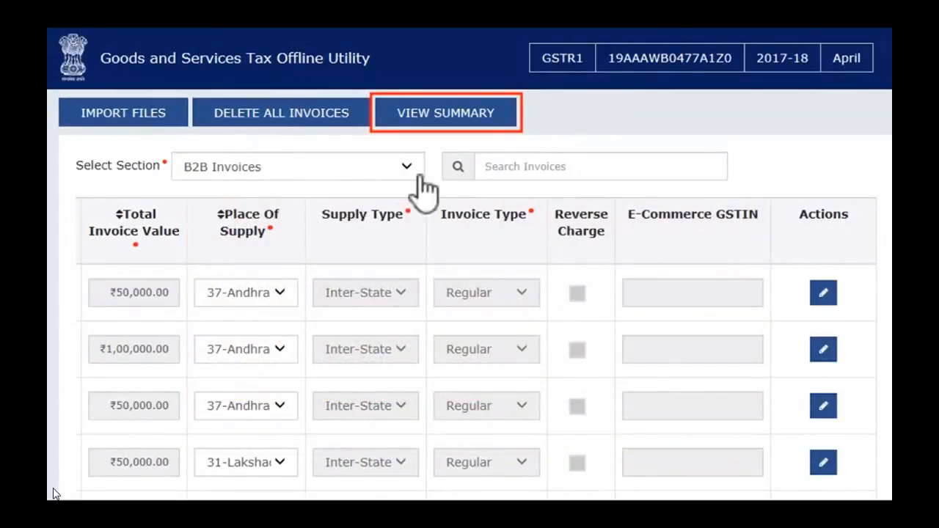
Step: Generate the GSTR1 April 2017-18 return zip file from the summary
click(499, 120)
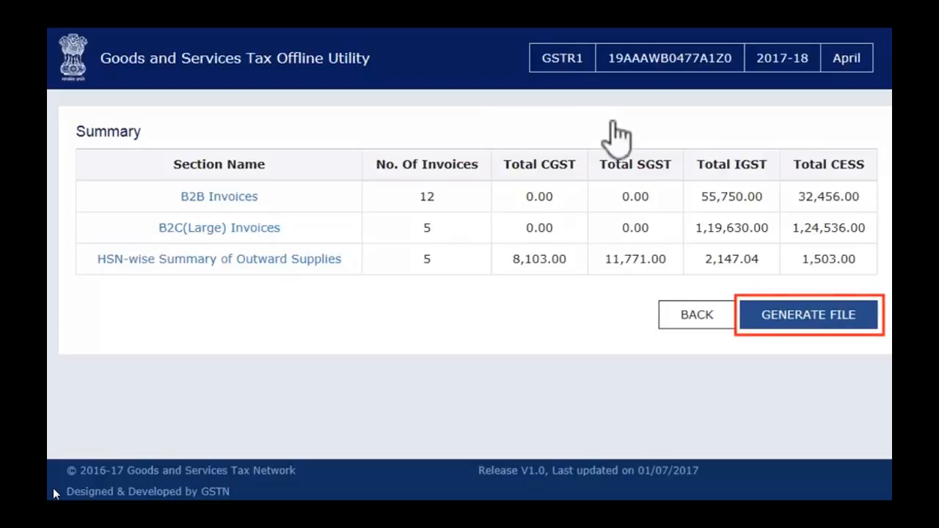
click(820, 316)
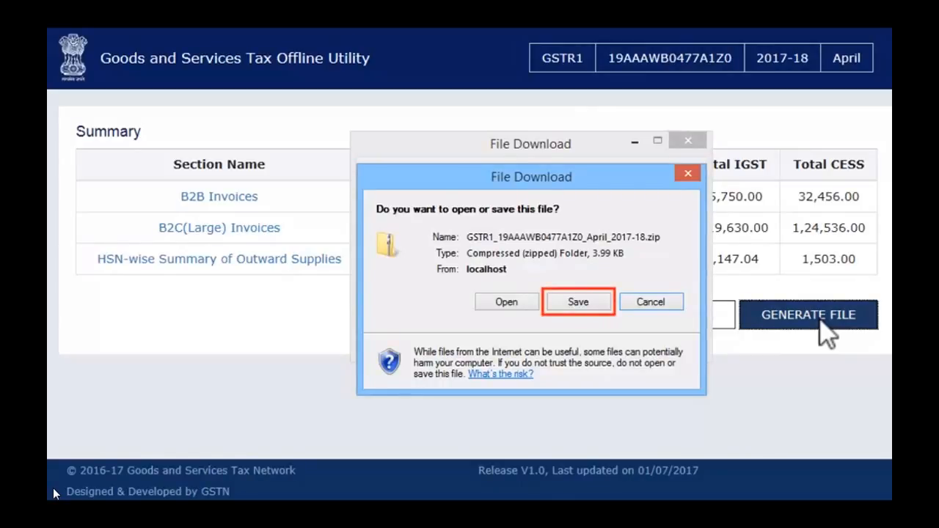
Step: Save the generated GSTR1 April 2017-18 zip file to disk
click(596, 304)
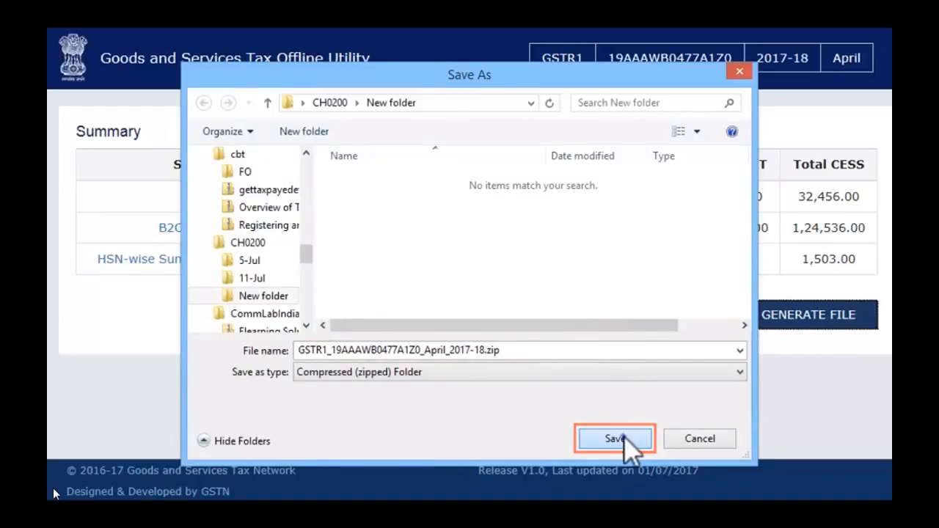